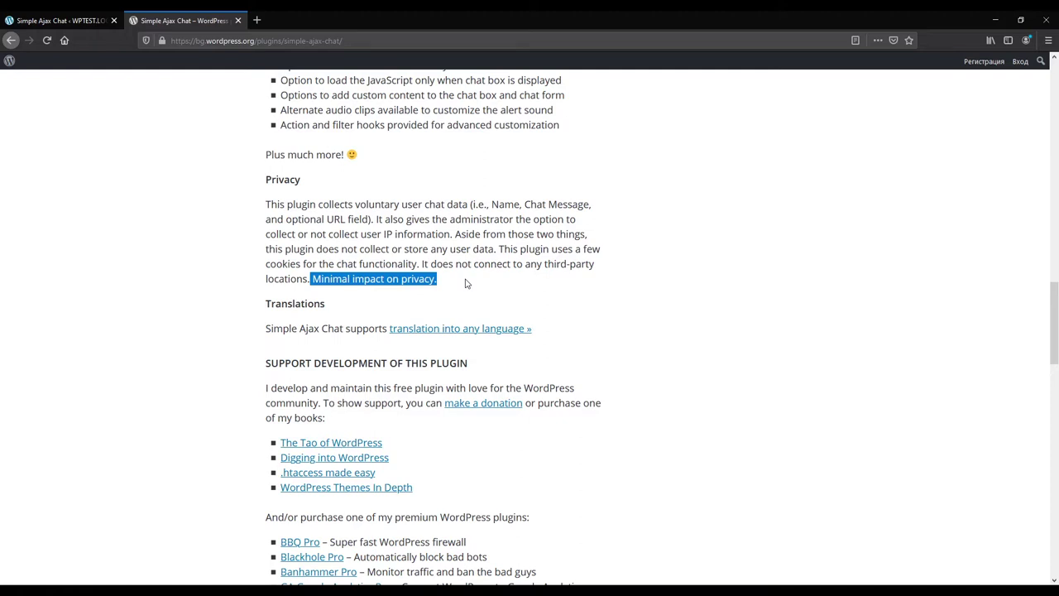
- Review the Simple Ajax Chat plugin page on WordPress.org and close it to return to the plugin's settings page
click(269, 306)
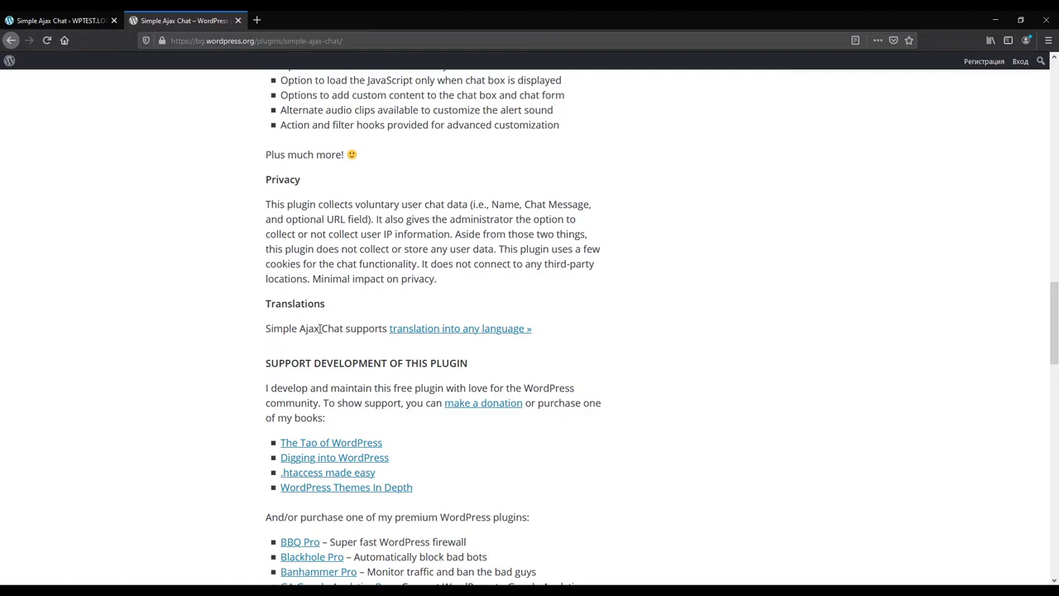
scroll(234, 338, up, 6)
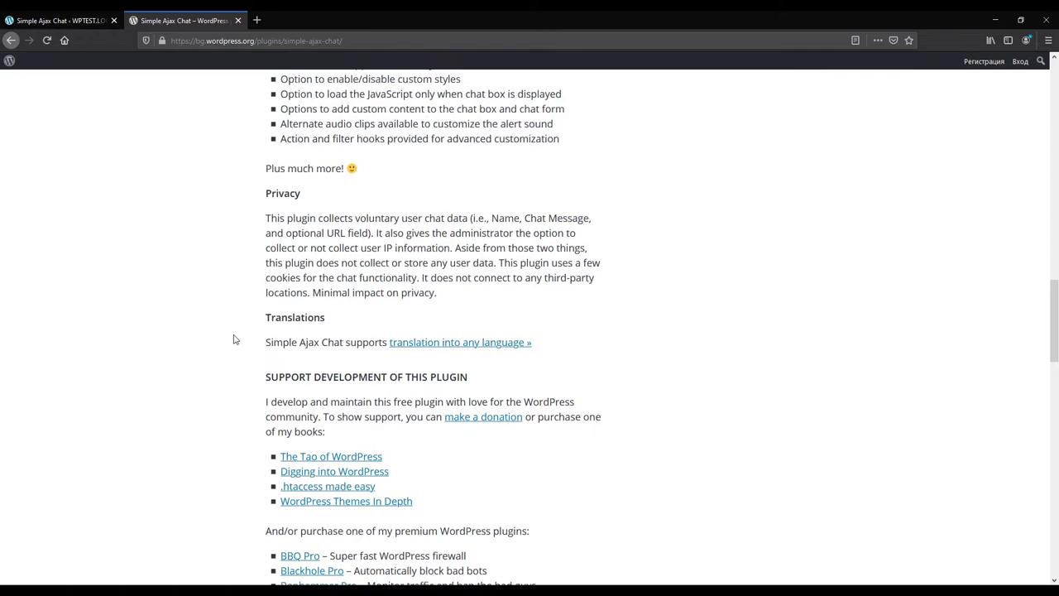
scroll(231, 342, up, 6)
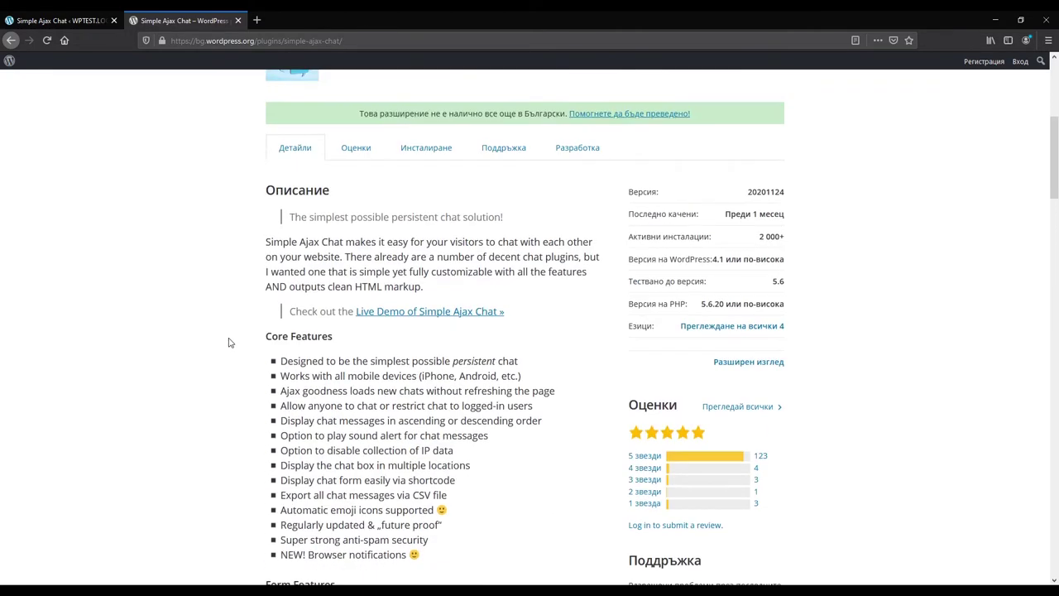
scroll(197, 332, up, 3)
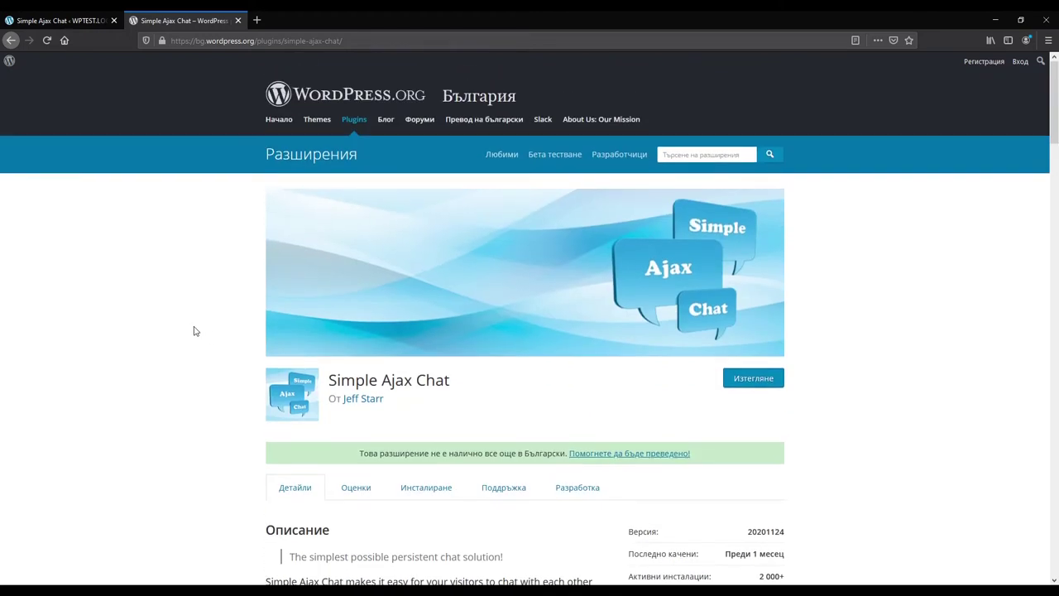
scroll(196, 331, down, 6)
scroll(192, 331, up, 5)
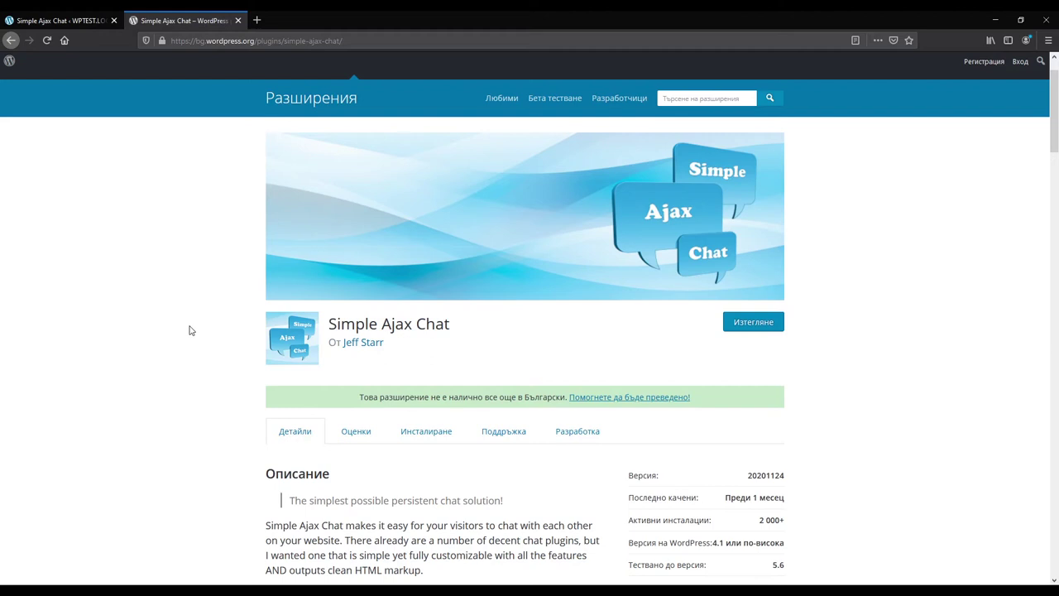
scroll(190, 331, up, 1)
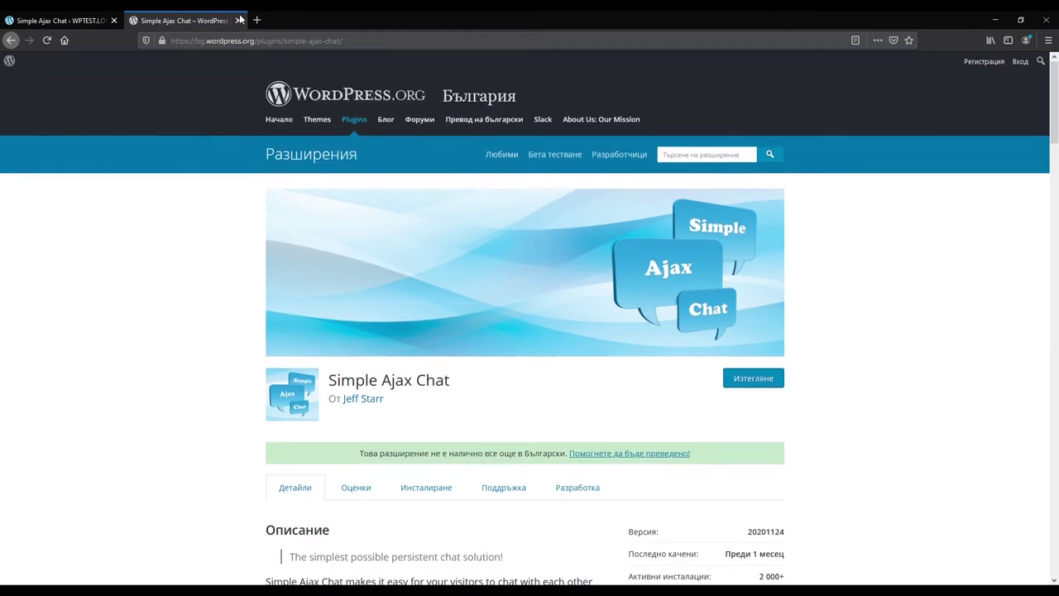
click(239, 19)
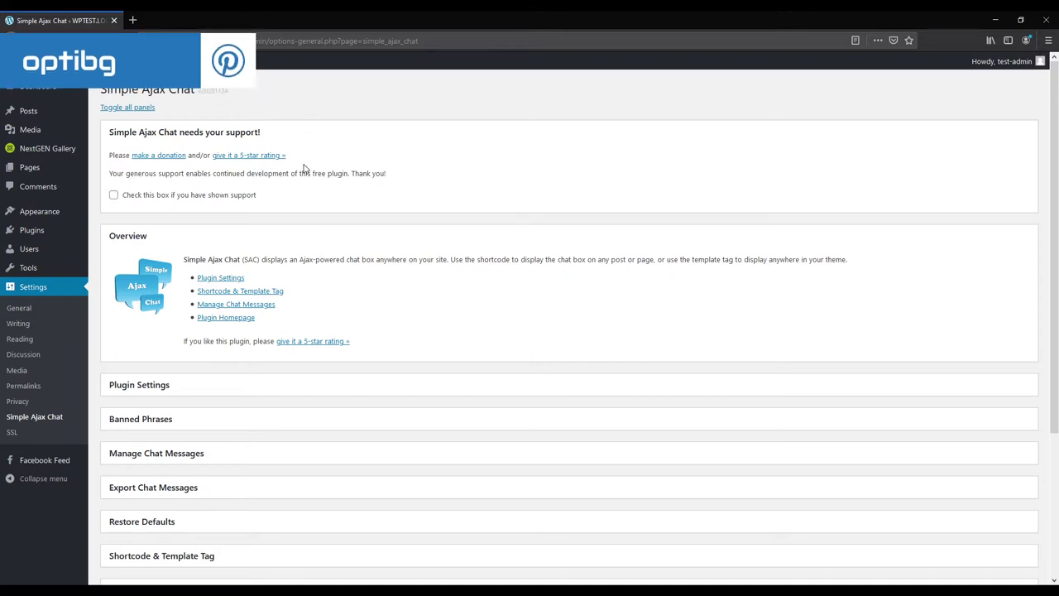
- Look over the Simple Ajax Chat settings page, expand Plugin Settings and examine the general options
scroll(304, 168, down, 1)
scroll(305, 169, down, 1)
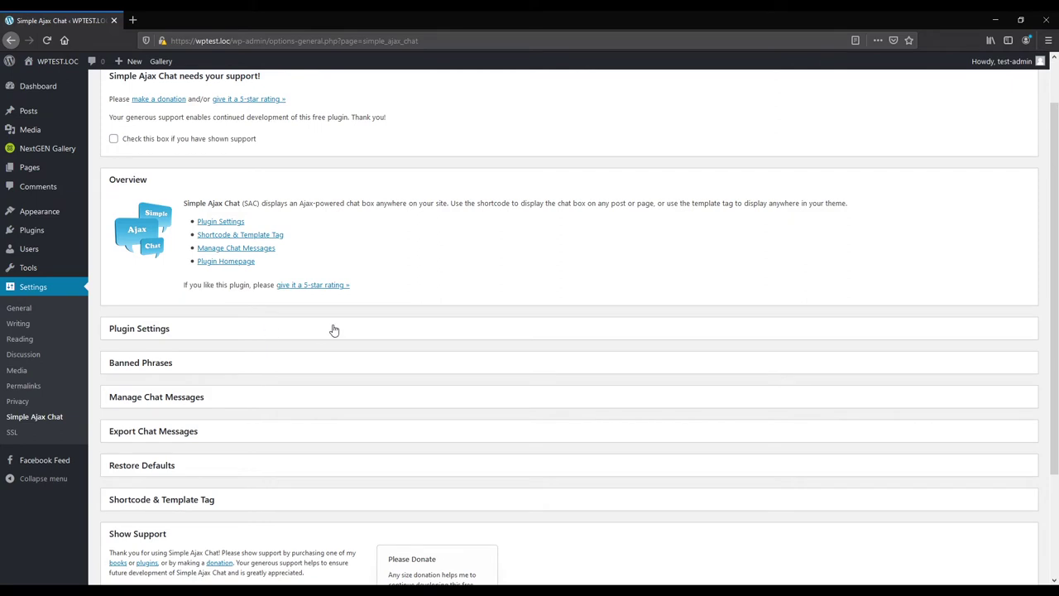
scroll(265, 331, up, 2)
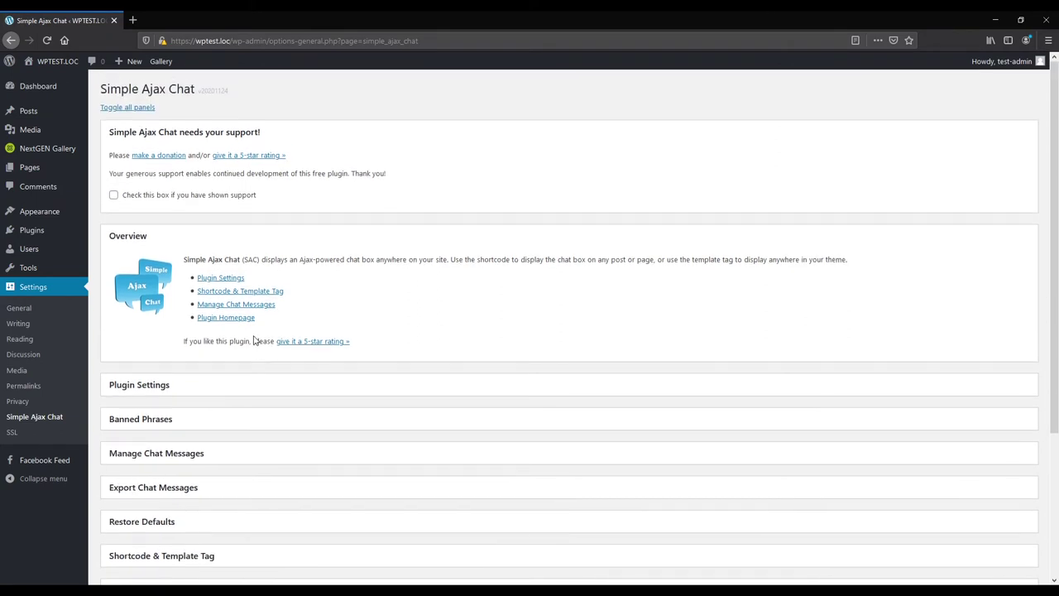
scroll(128, 364, down, 2)
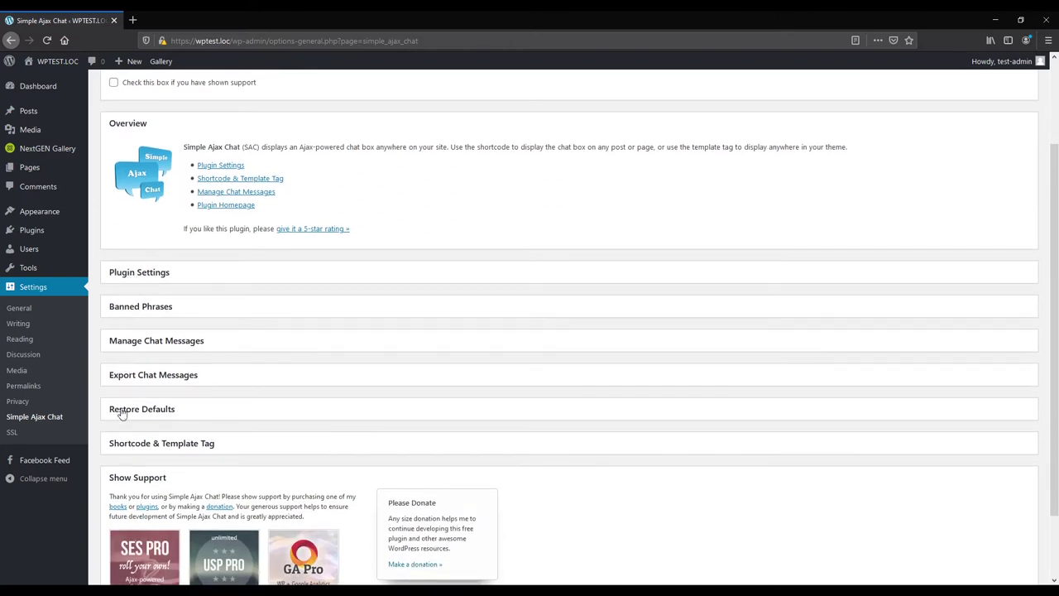
click(152, 276)
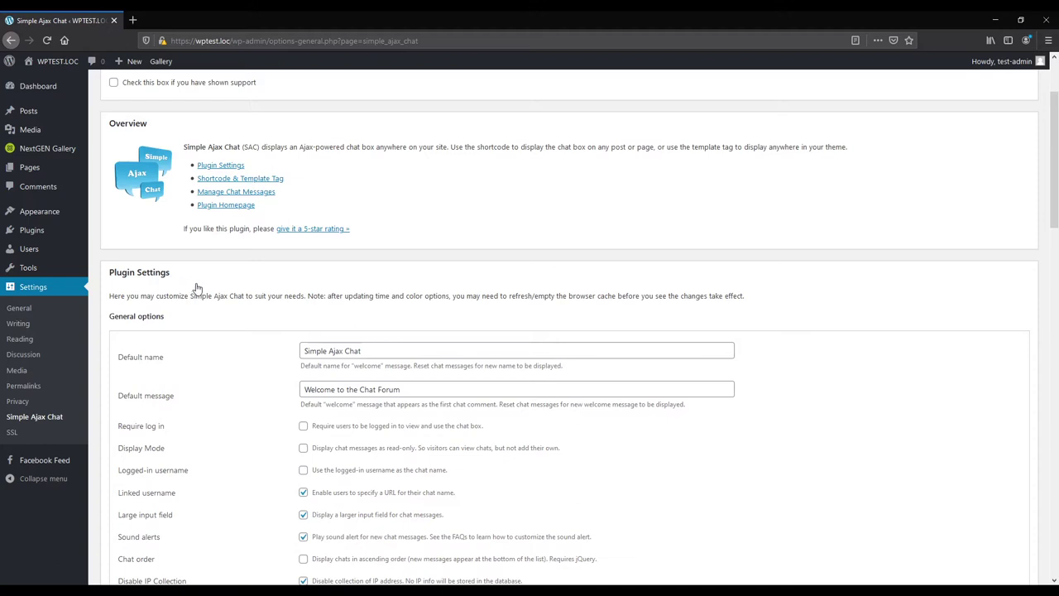
scroll(166, 306, down, 1)
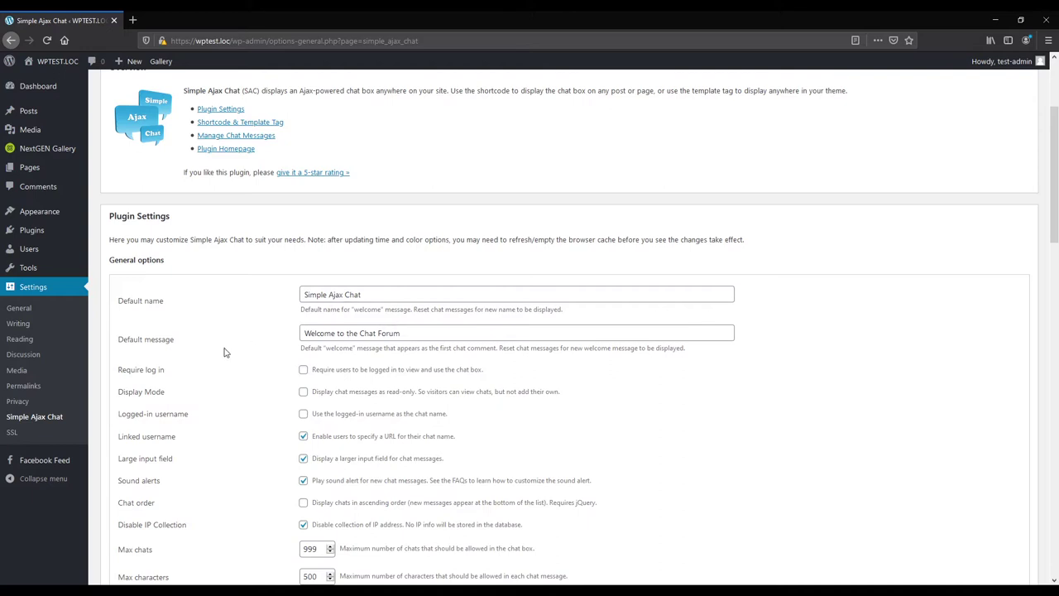
scroll(211, 351, down, 2)
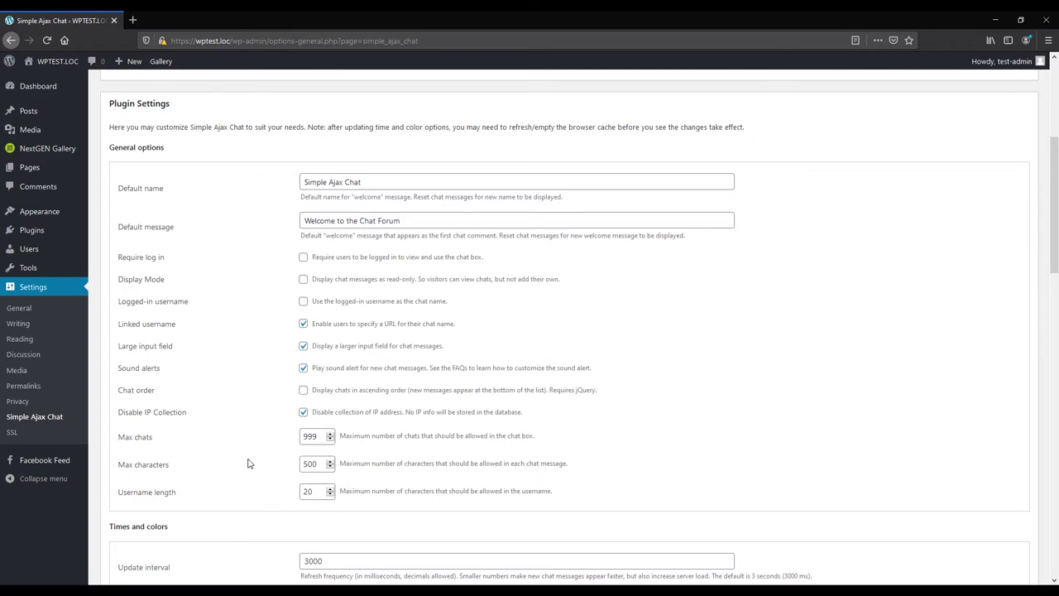
- Examine the chat's times and colors, appearance, targeted loading and custom content settings
scroll(247, 463, down, 3)
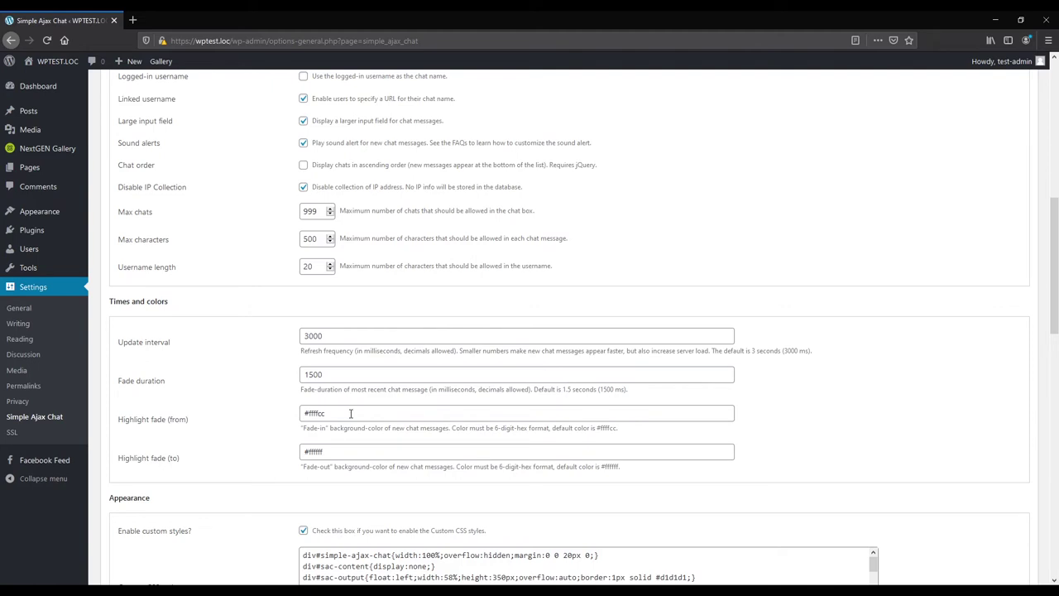
scroll(231, 402, down, 3)
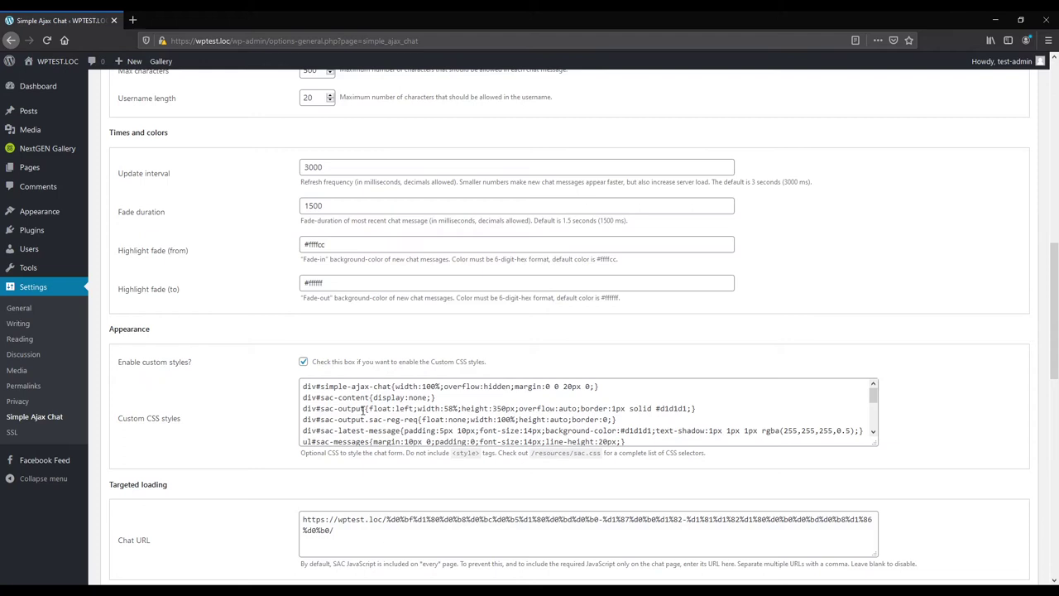
scroll(398, 398, down, 2)
scroll(398, 398, up, 2)
scroll(255, 402, down, 2)
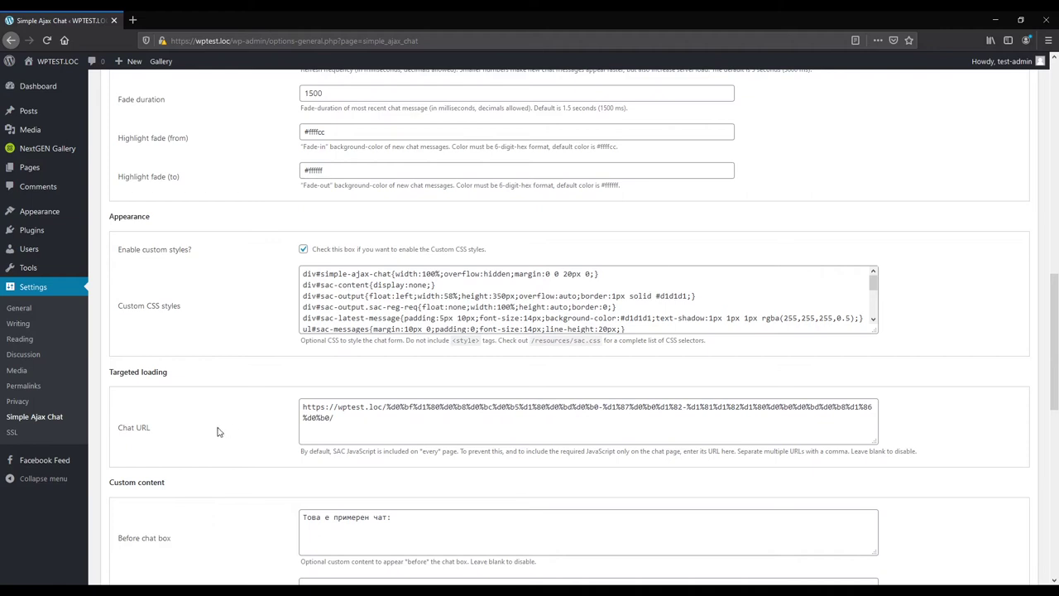
scroll(218, 431, down, 3)
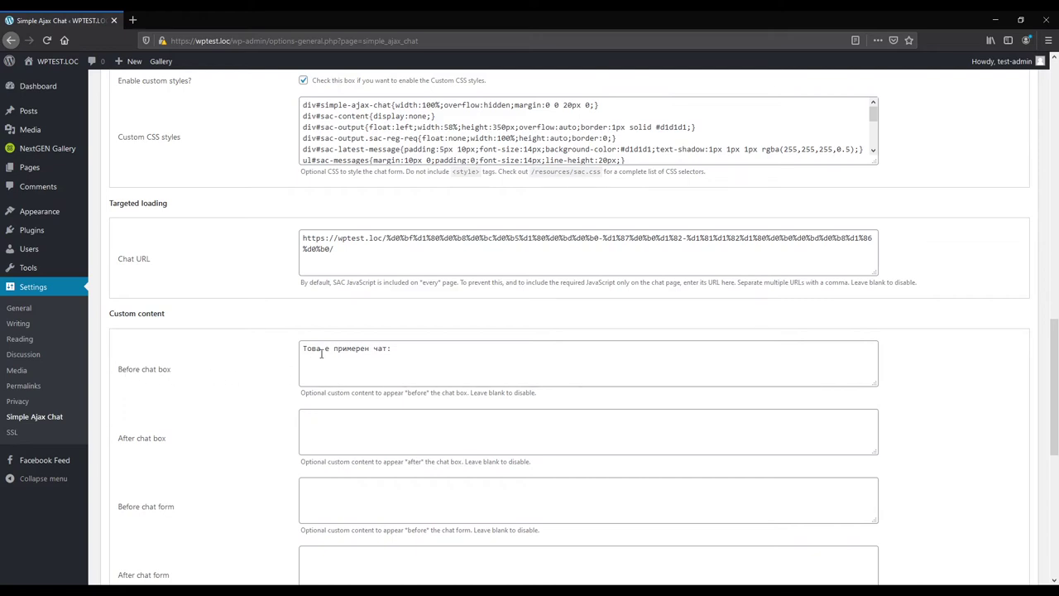
scroll(277, 338, down, 2)
scroll(277, 338, down, 3)
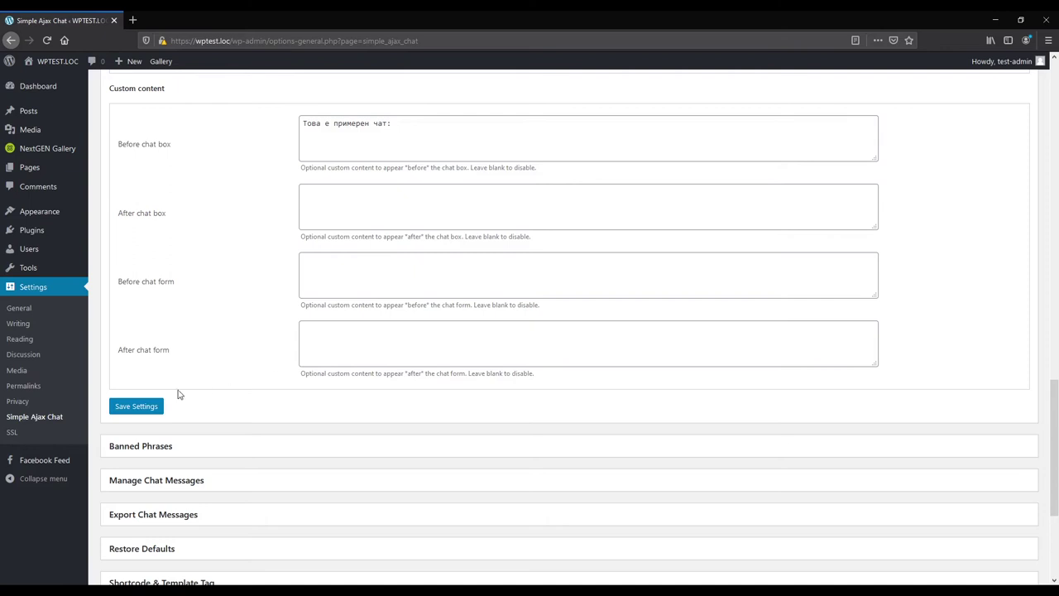
click(119, 412)
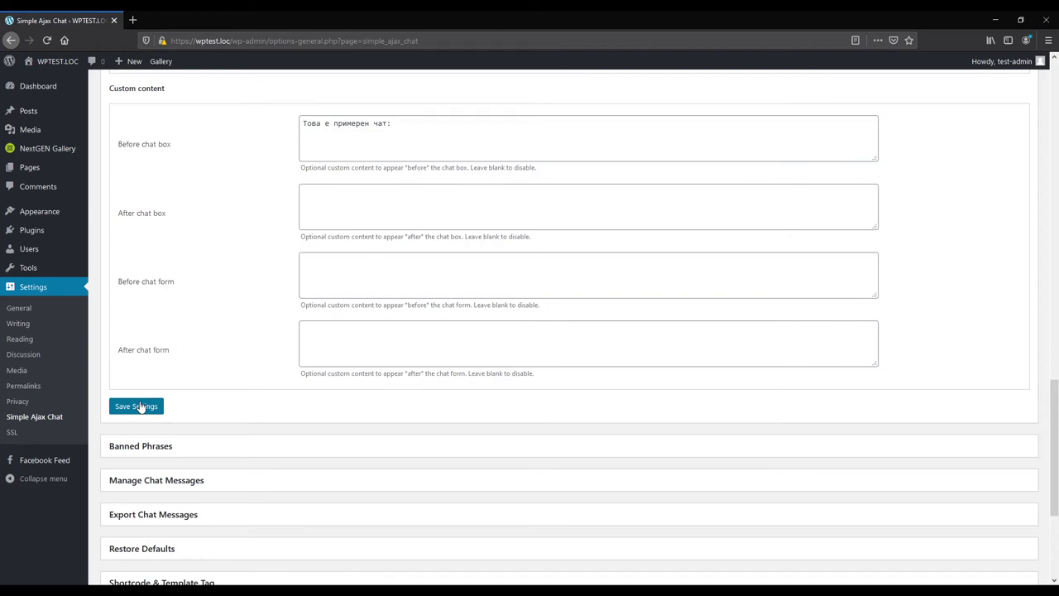
- Expand the Banned Phrases and Manage Chat Messages sections and examine their options
click(193, 447)
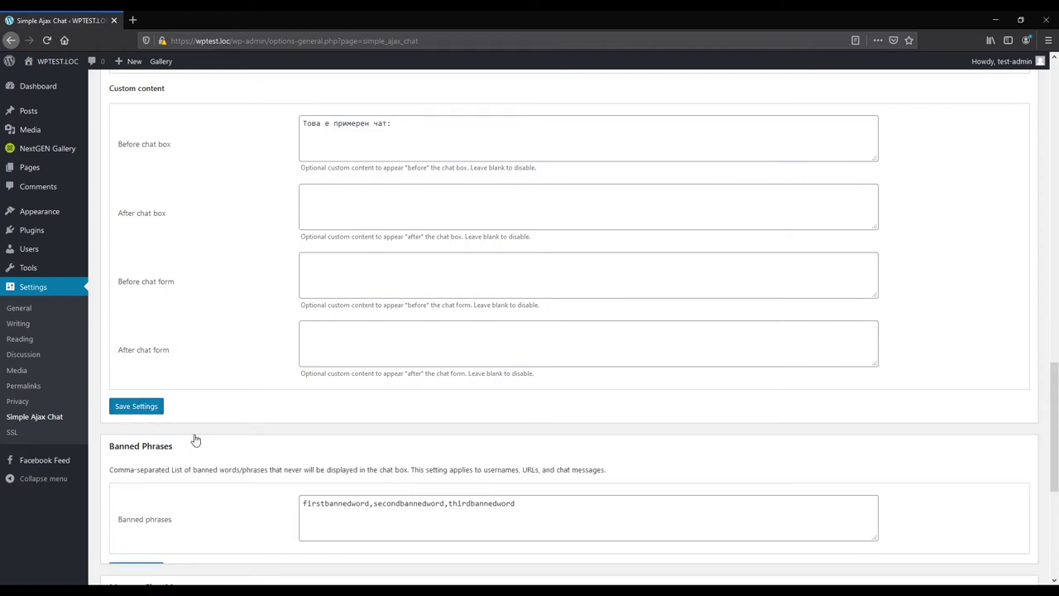
scroll(197, 430, down, 3)
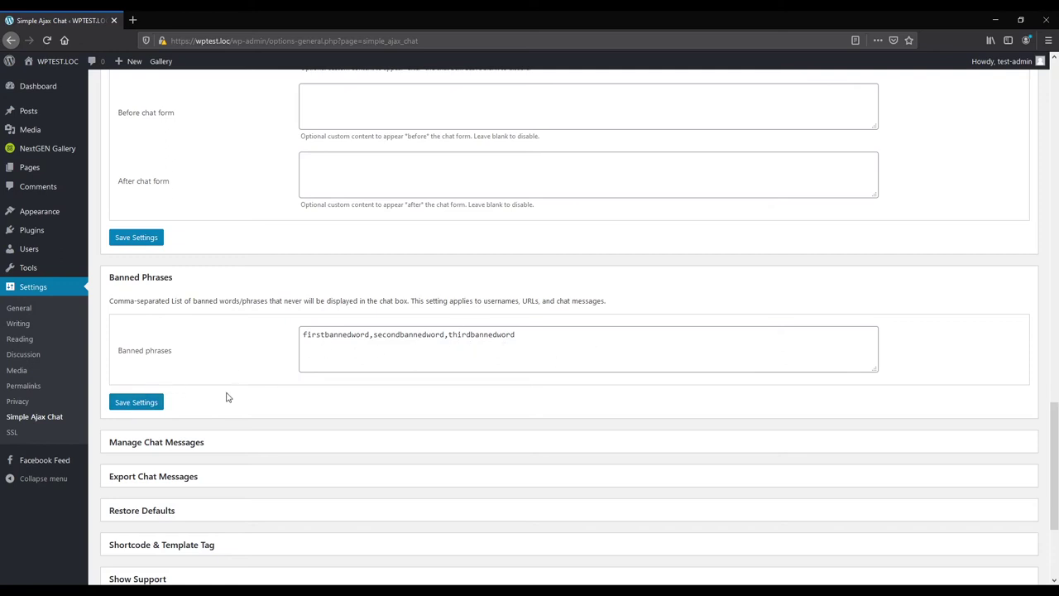
click(152, 452)
scroll(215, 364, down, 2)
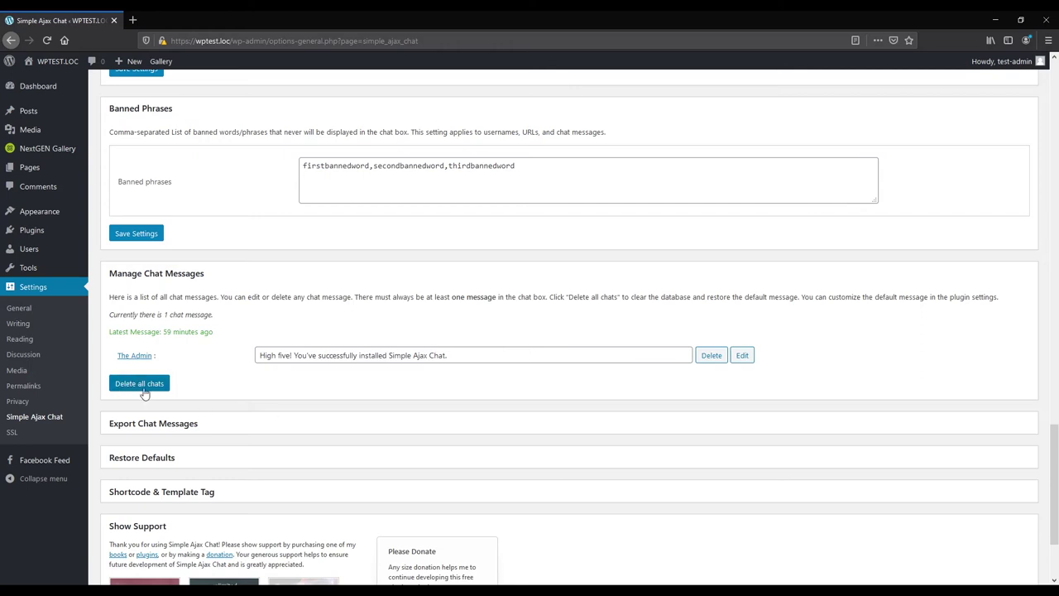
- Expand the Export Chat Messages, Restore Defaults, and Shortcode & Template Tag sections and examine them
click(154, 424)
scroll(161, 435, down, 1)
scroll(161, 435, down, 1)
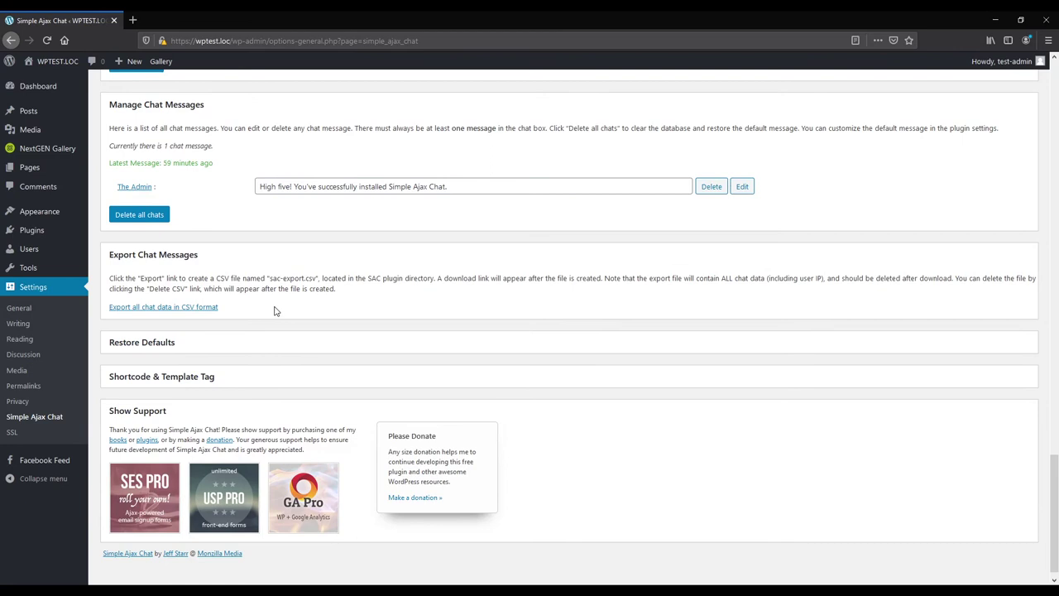
click(172, 343)
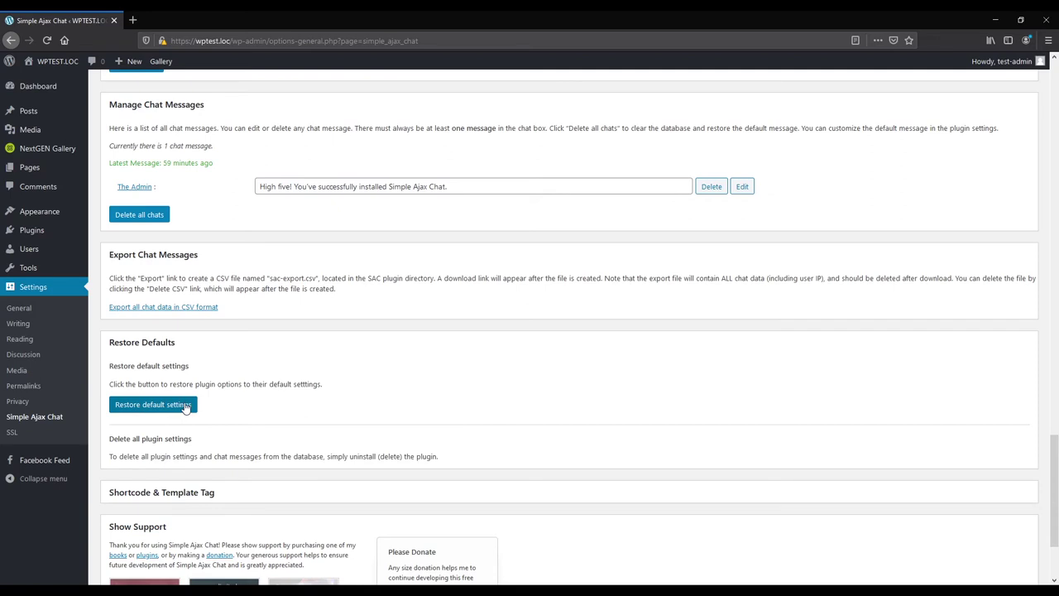
click(178, 496)
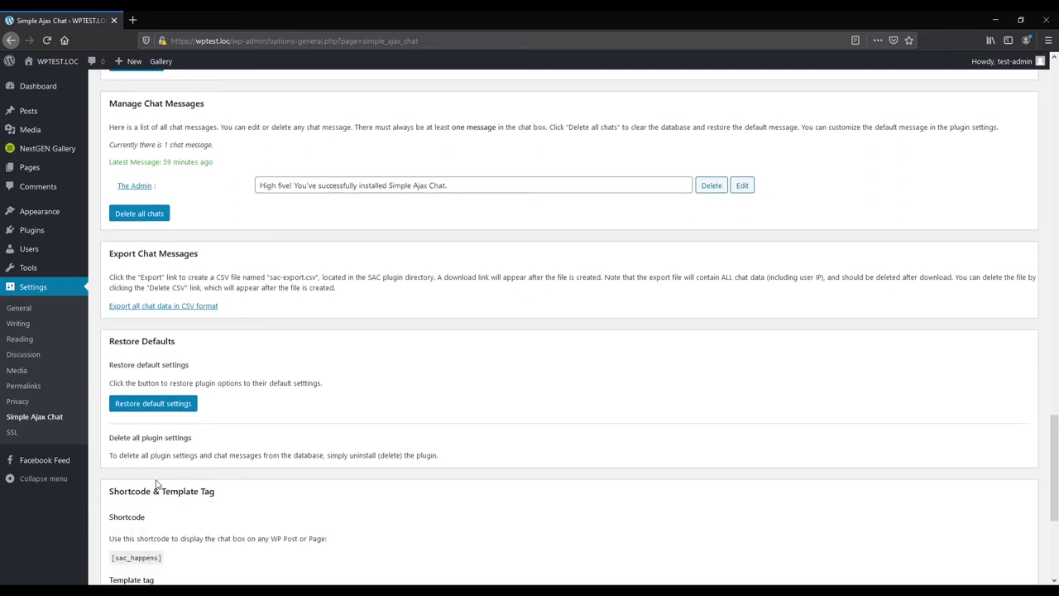
scroll(155, 484, down, 2)
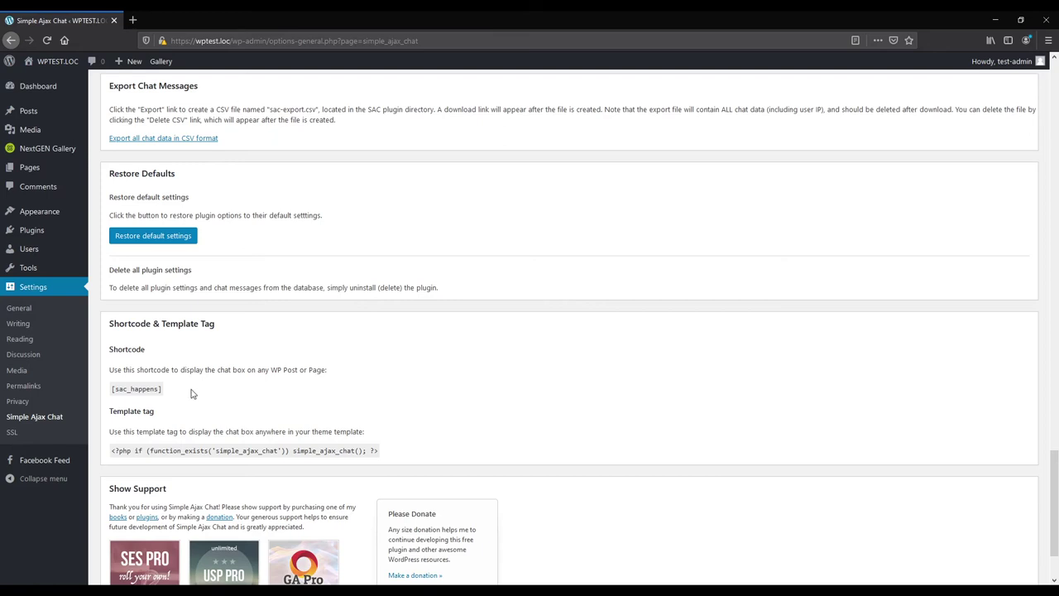
- Visit the site's front end, open the page "Примерна чат страница" and enlarge the chat form's message box slightly
click(63, 64)
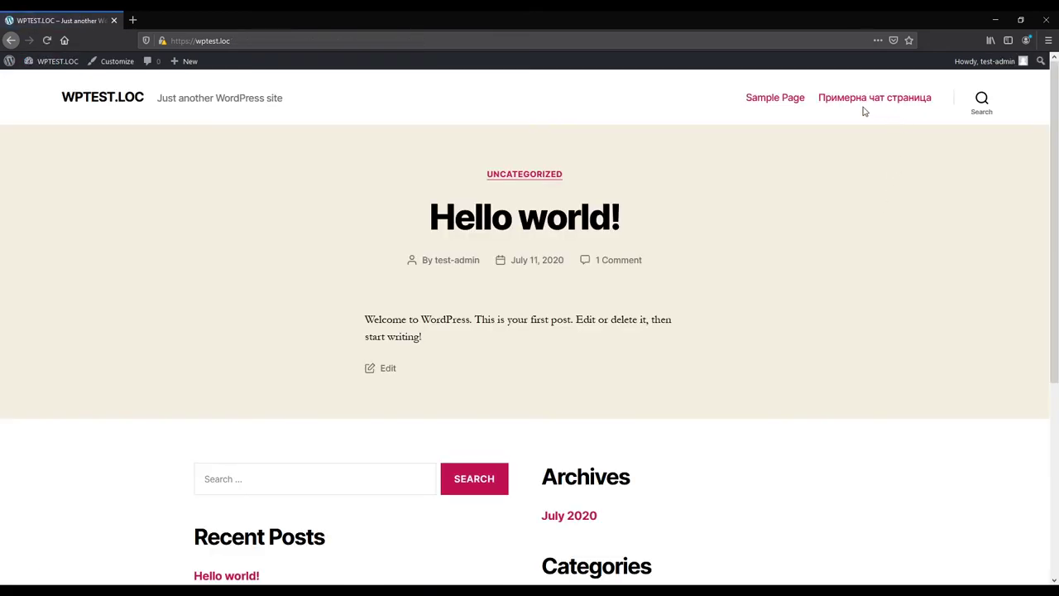
click(829, 99)
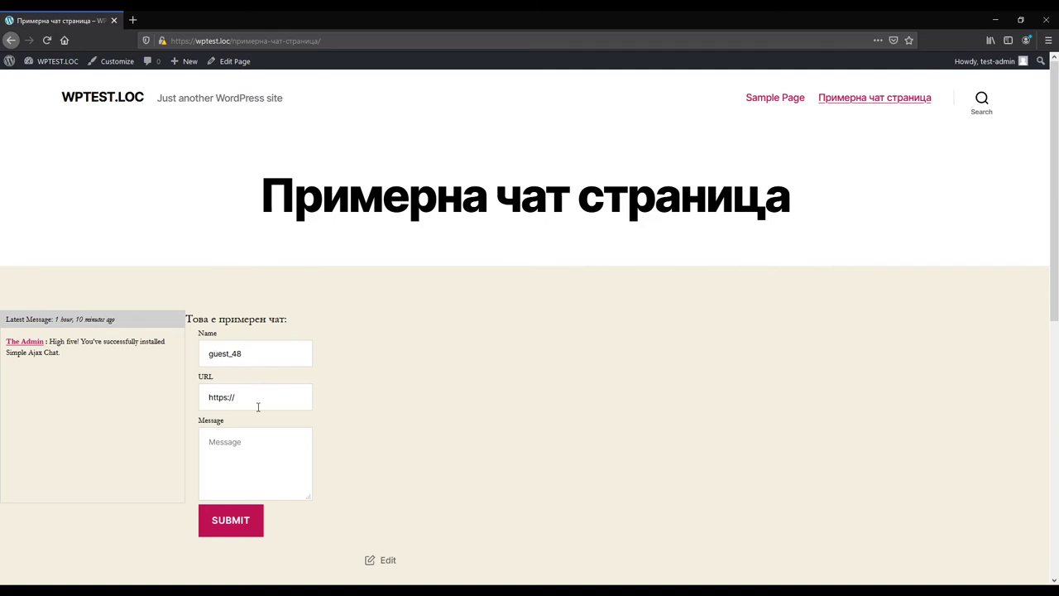
click(242, 453)
drag(309, 496, 420, 512)
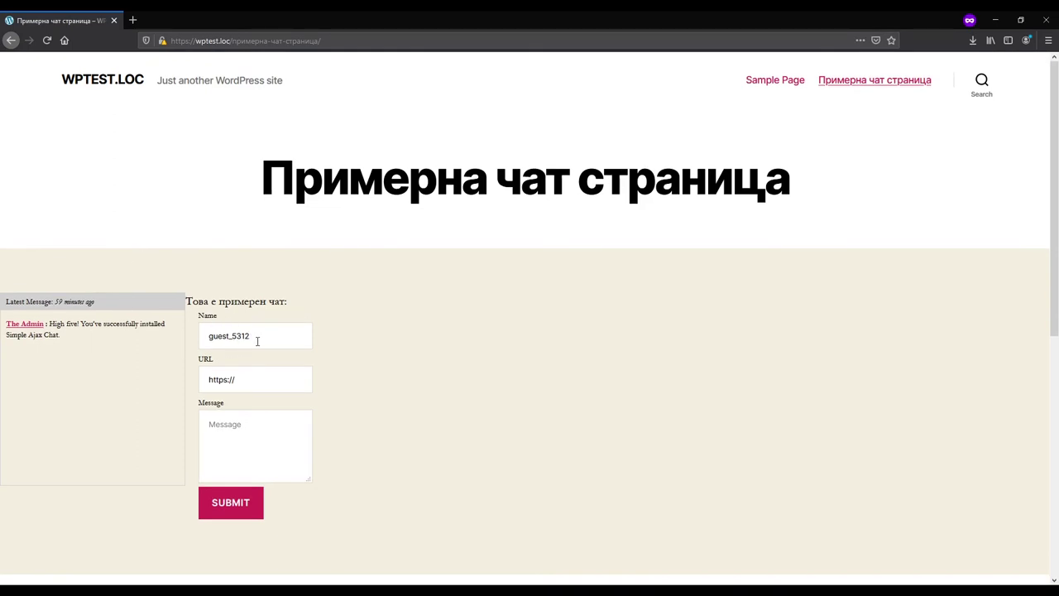
- Submit the chat message "Тест1" as a guest in the private browser window and minimize that window
click(244, 425)
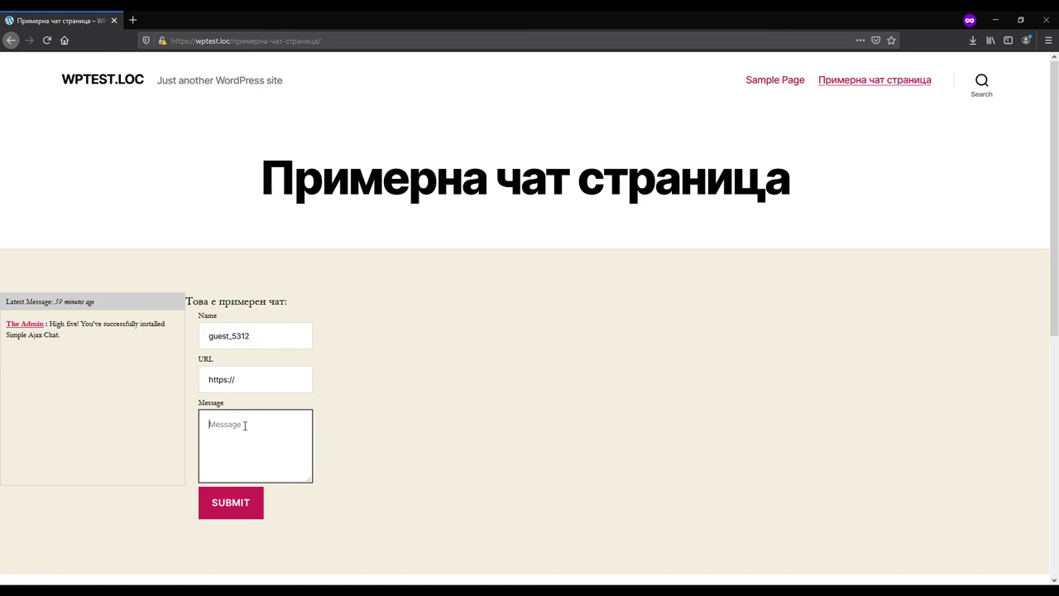
text(Te)
click(220, 503)
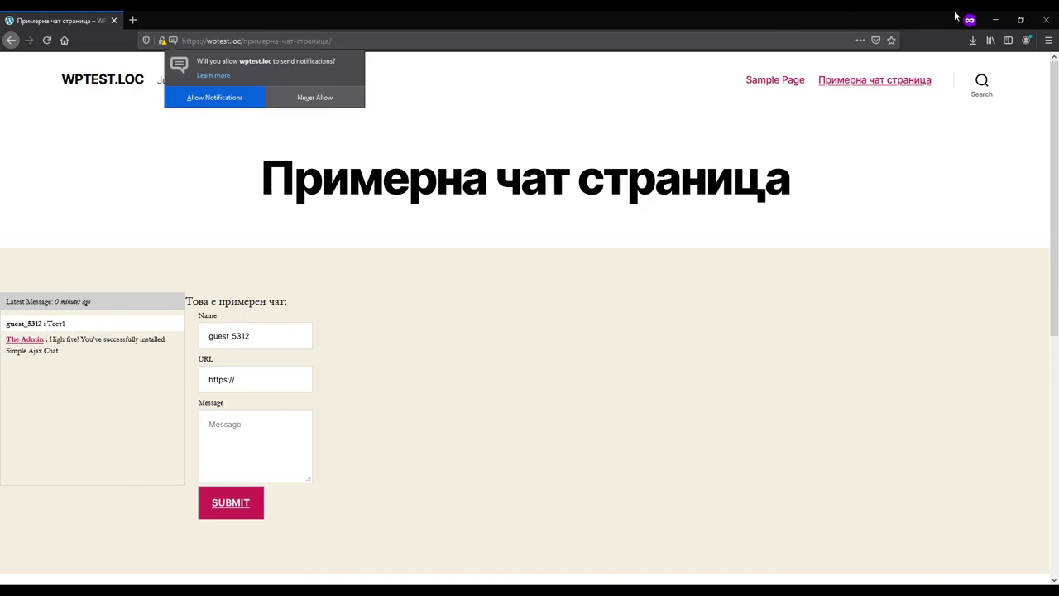
click(994, 22)
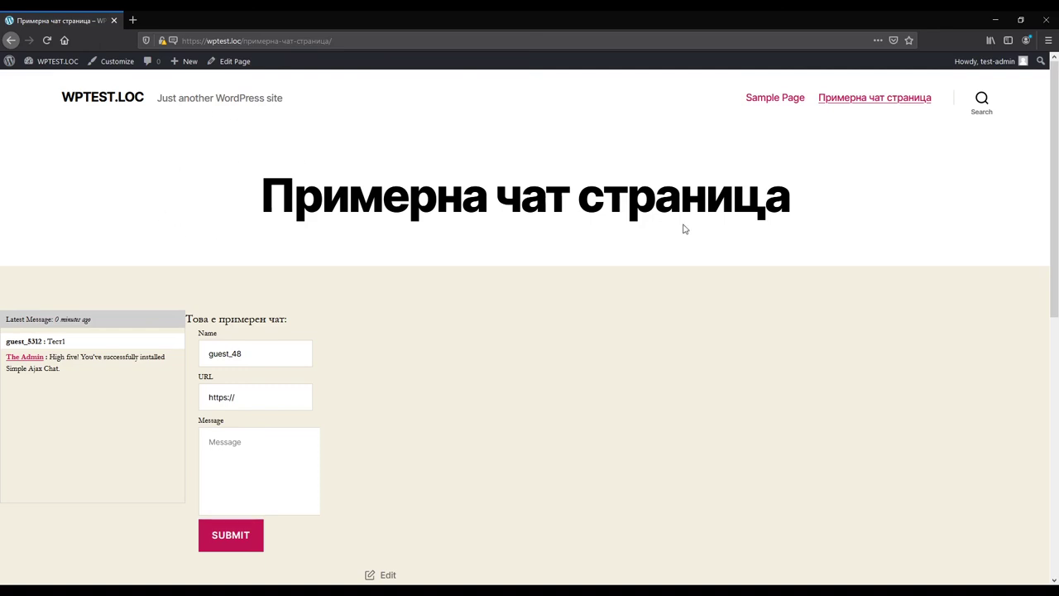
- Submit the chat message "Тест2" in the logged-in browser window and switch to the private window to check the chat
mouse_move(70, 353)
click(240, 452)
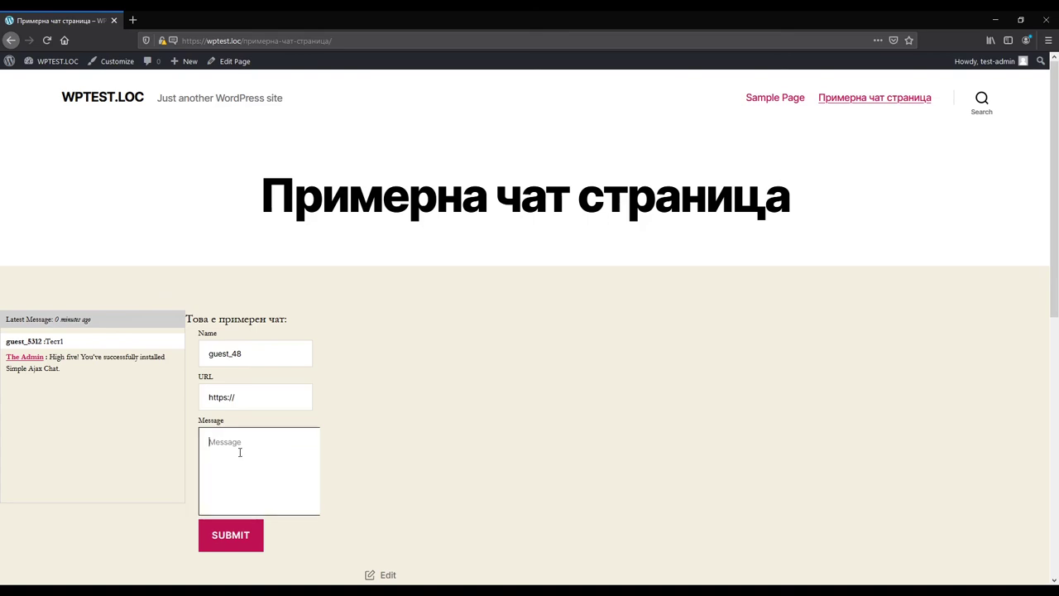
text(Тест2)
click(236, 543)
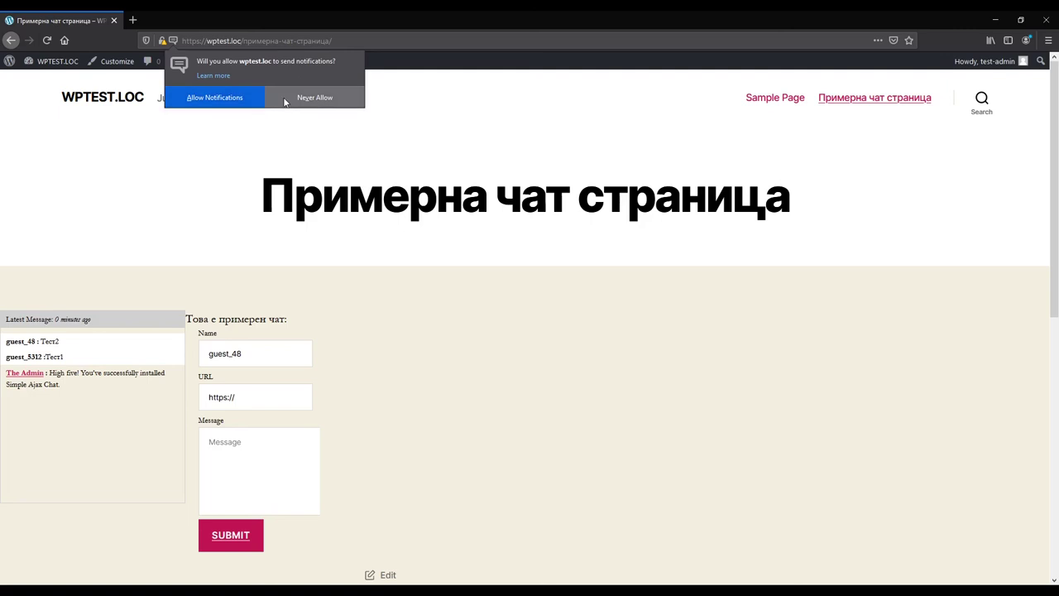
key(alt+Tab)
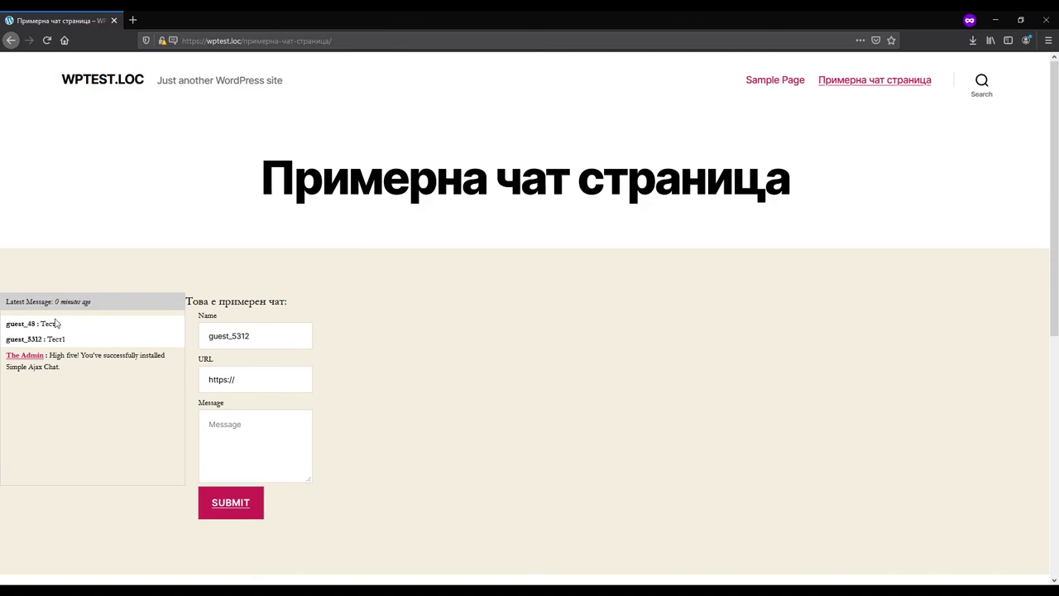
- Close the private browser window, return to the WordPress dashboard, and expand Manage Chat Messages in the Simple Ajax Chat settings
mouse_move(21, 329)
click(1045, 20)
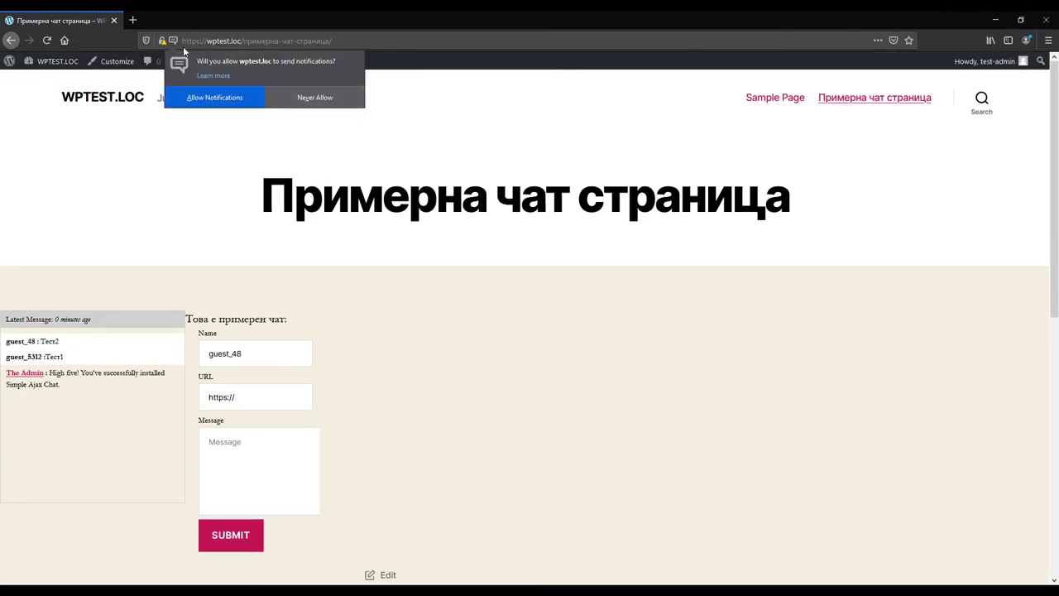
click(58, 65)
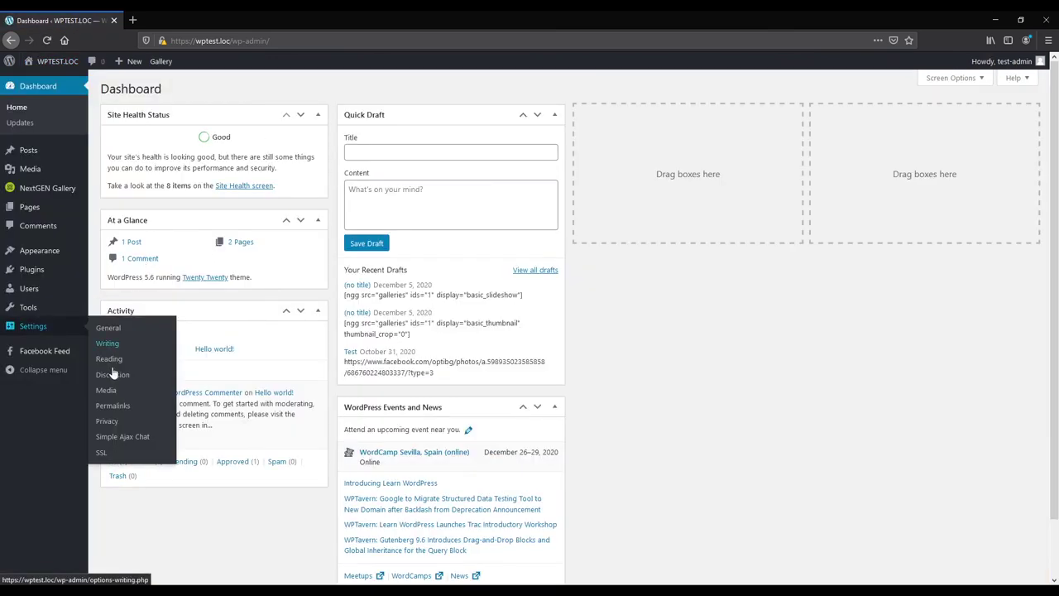
click(120, 437)
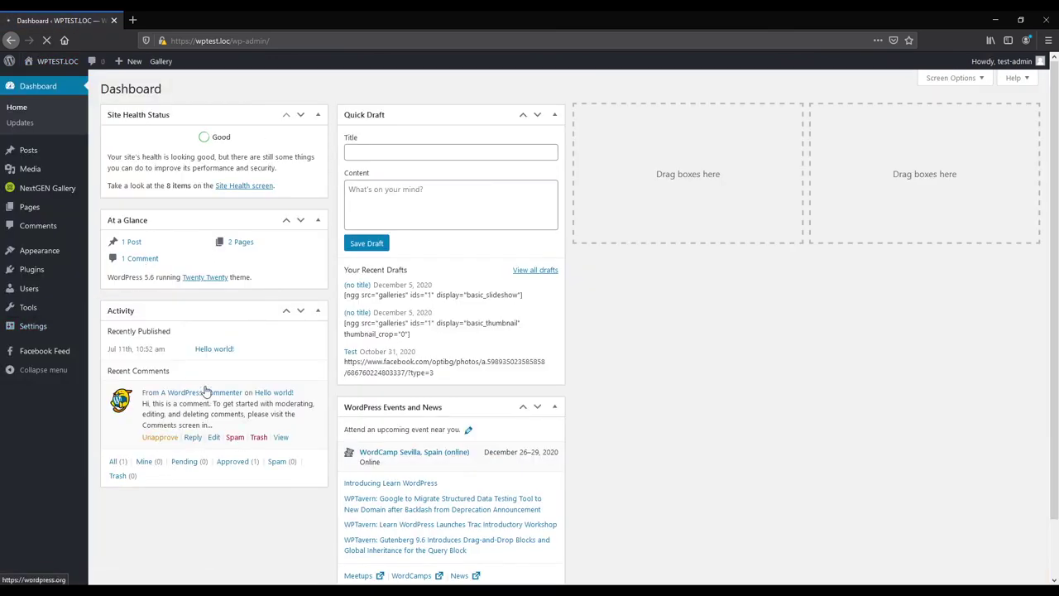
scroll(222, 429, down, 3)
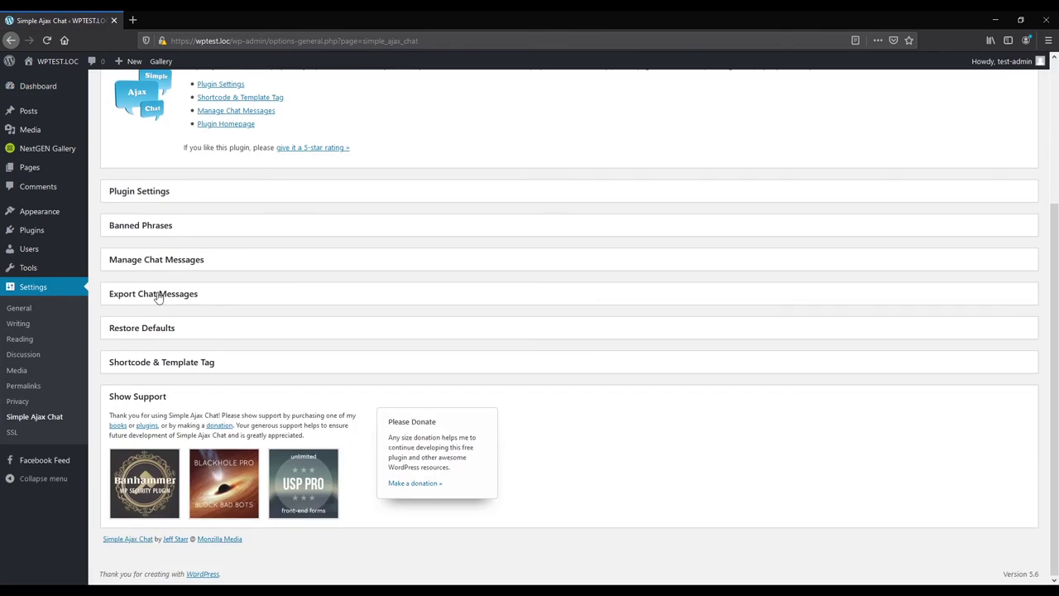
click(157, 263)
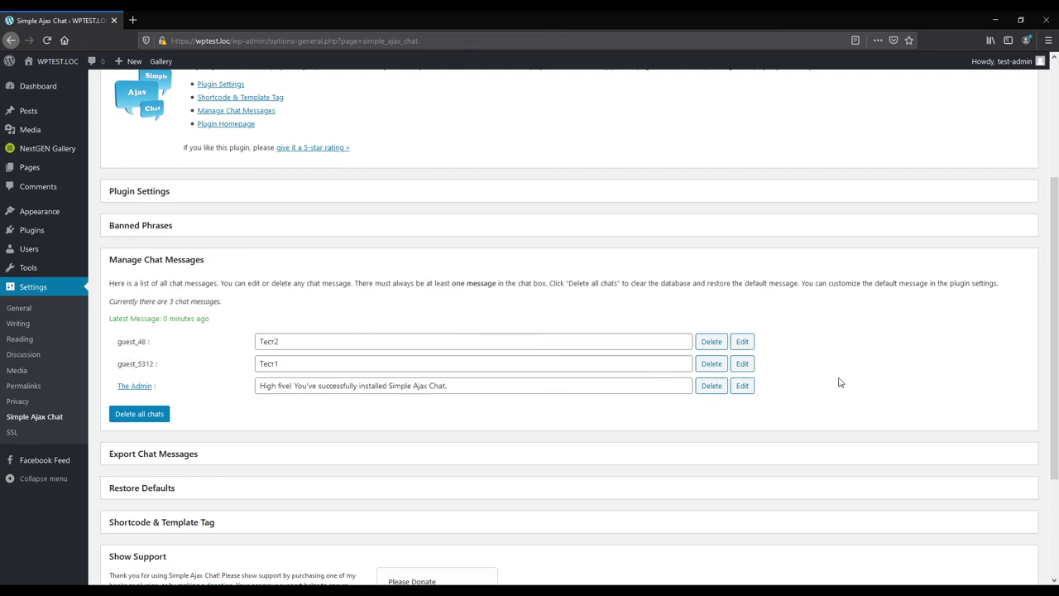
- Submit the chat message "Тест1" through its edit action as is, and delete the messages "Тест1" and "Тест2" from the message list
click(742, 364)
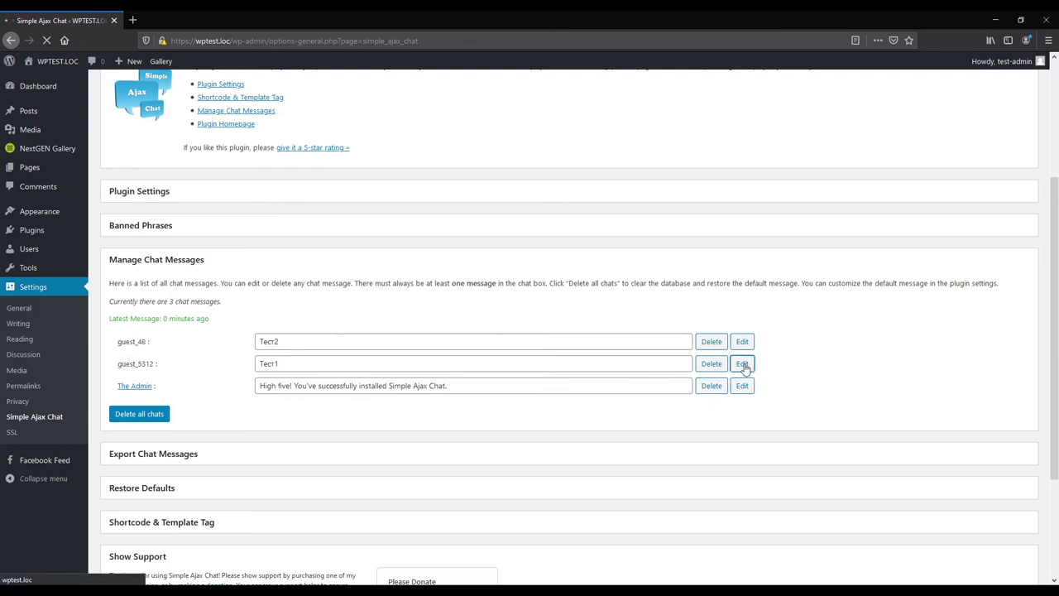
click(319, 363)
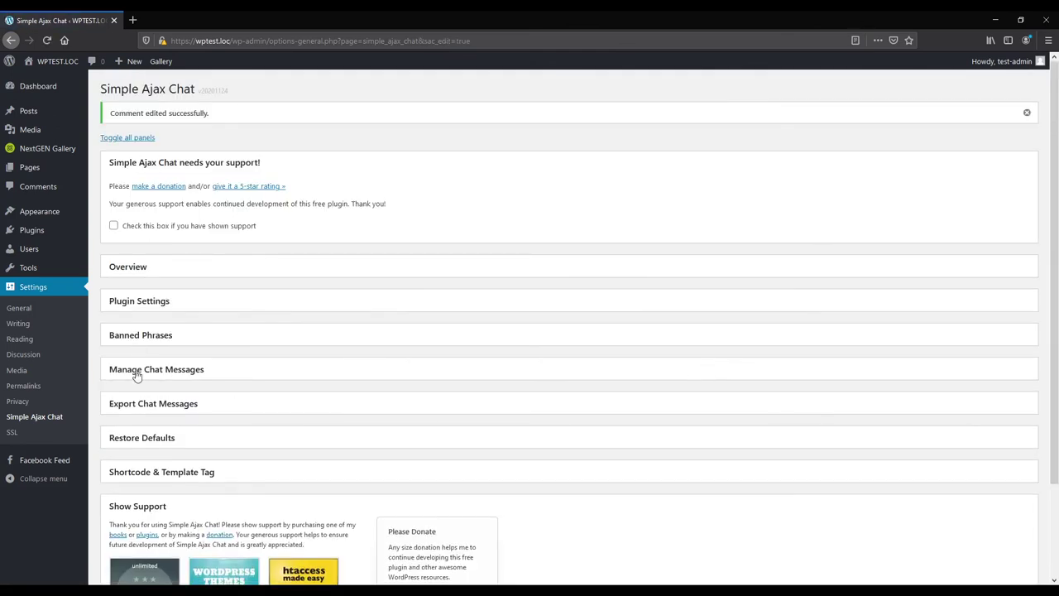
click(136, 374)
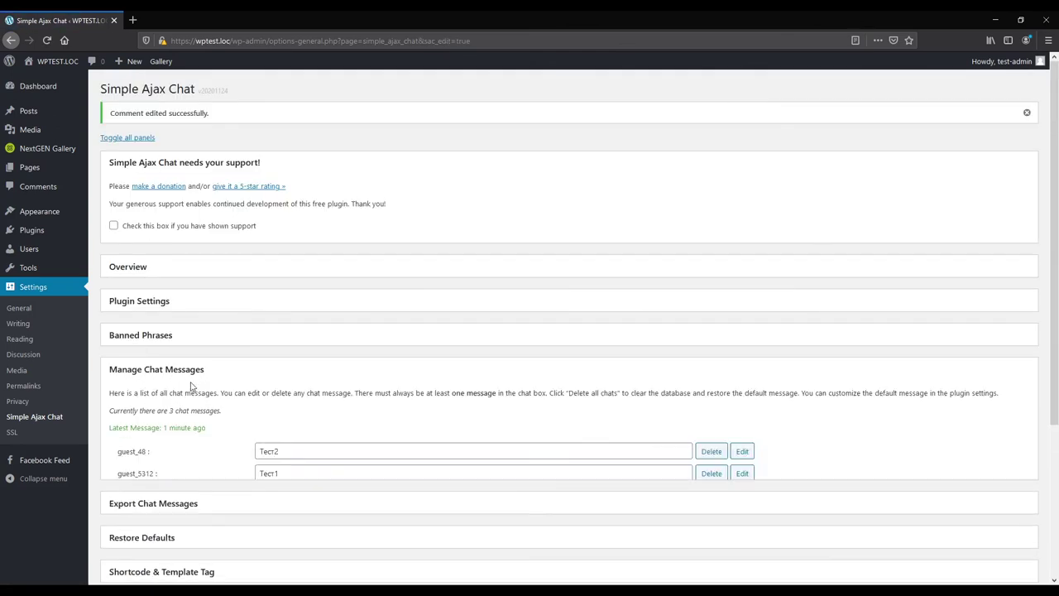
click(714, 478)
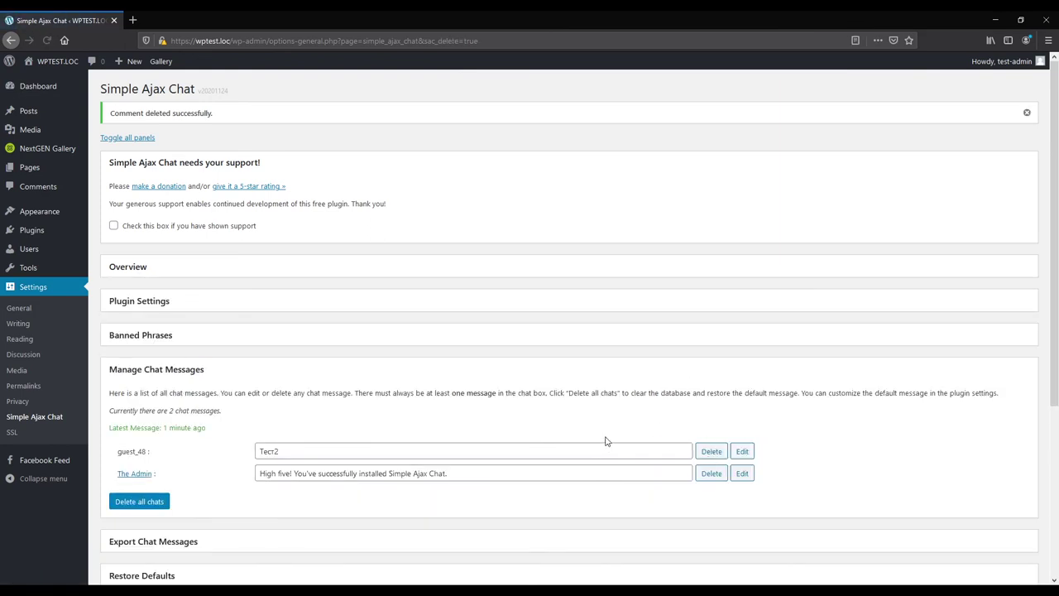
click(705, 452)
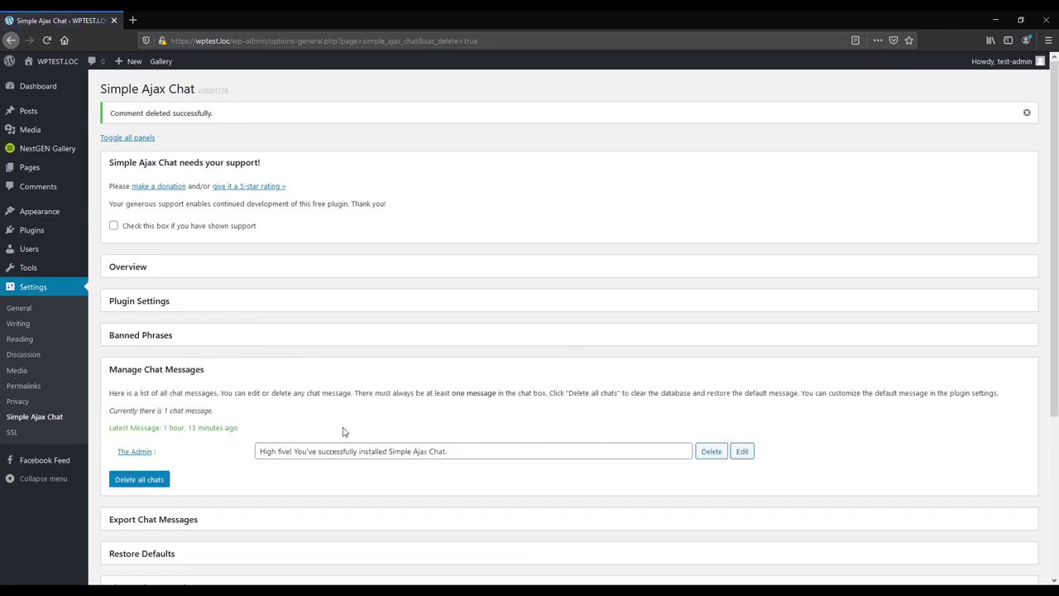
- Visit the site's front end and open the page "Примерна чат страница" to check the chat box
click(58, 61)
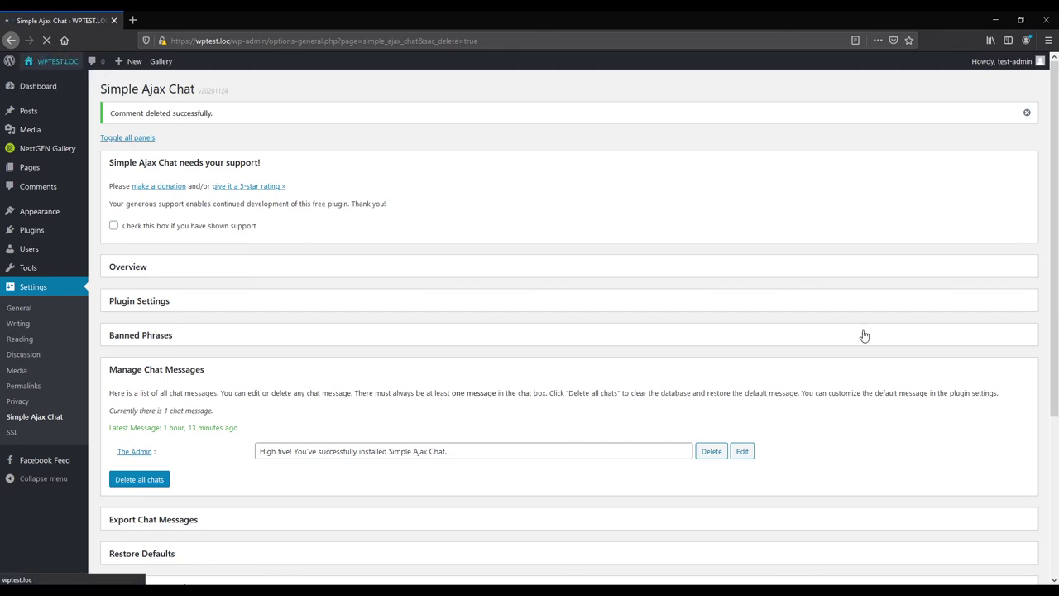
click(869, 101)
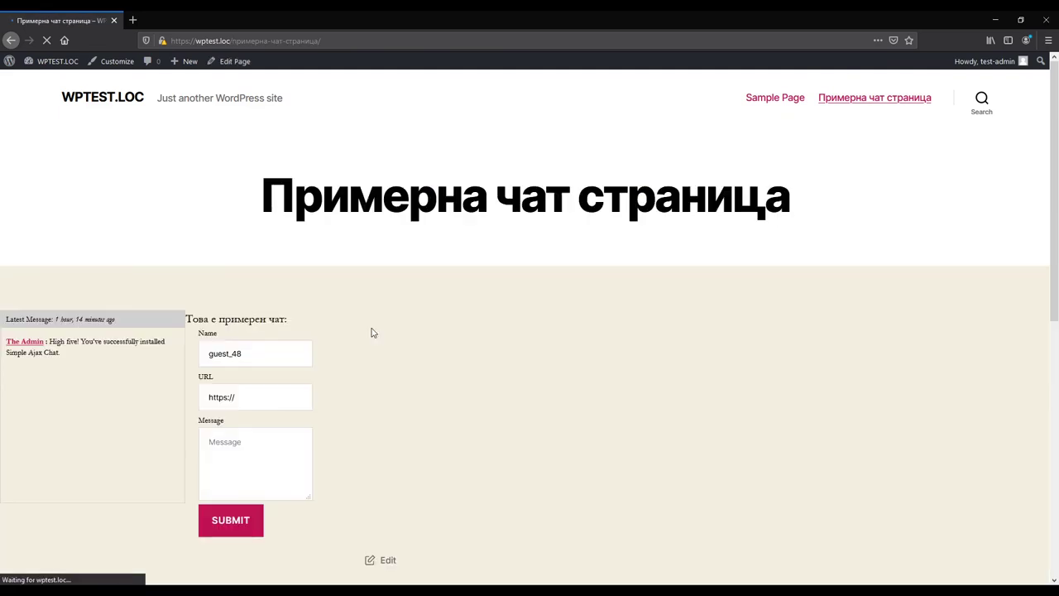